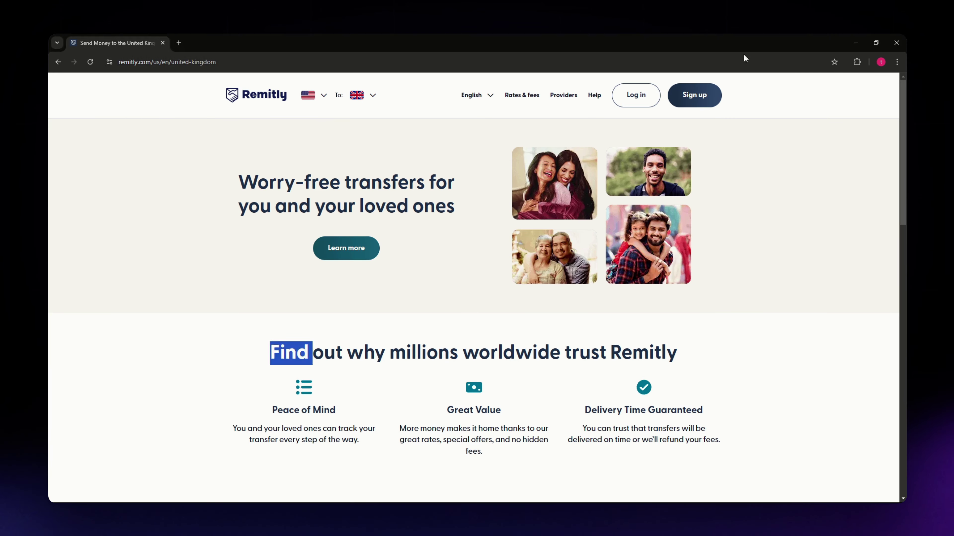
Step: Create a Remitly profile by signing up with the Google account
click(202, 357)
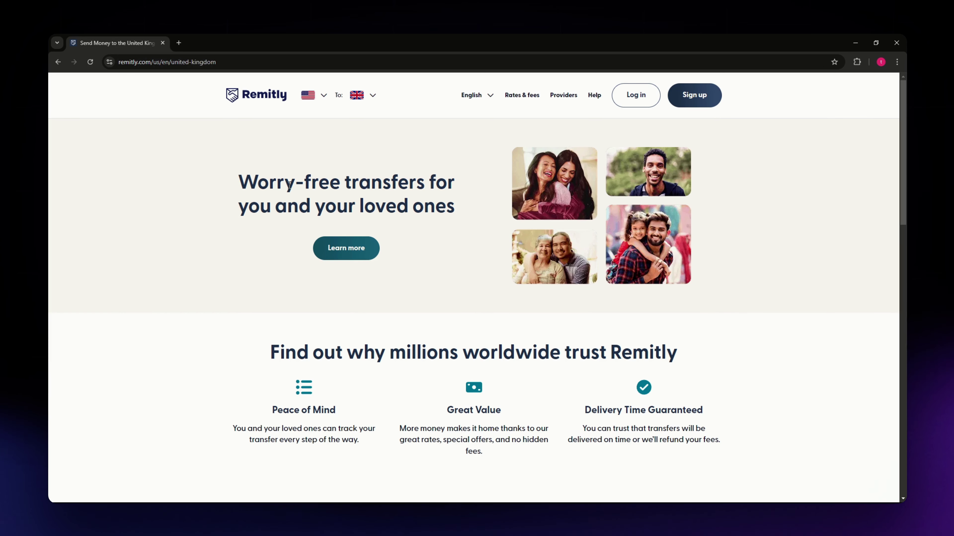
scroll(473, 196, down, 1)
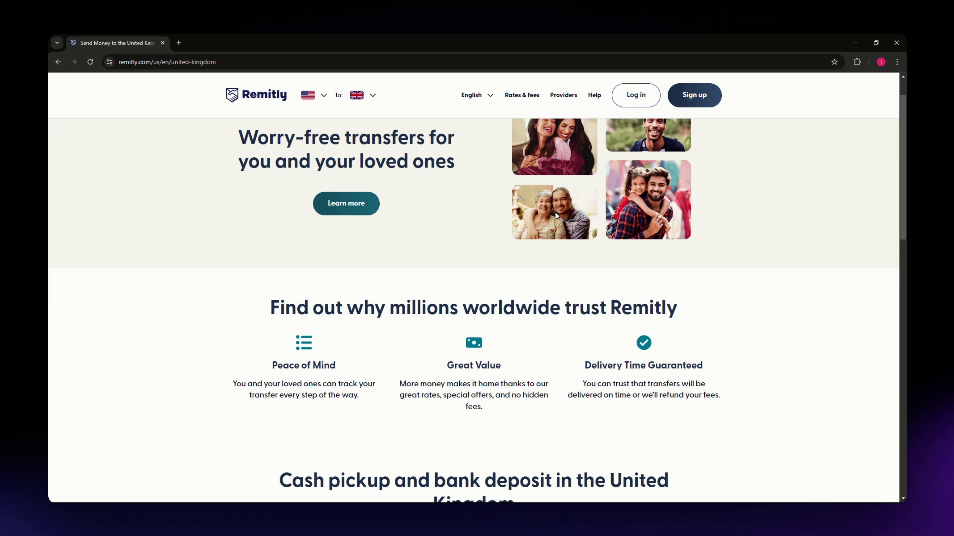
scroll(483, 240, up, 1)
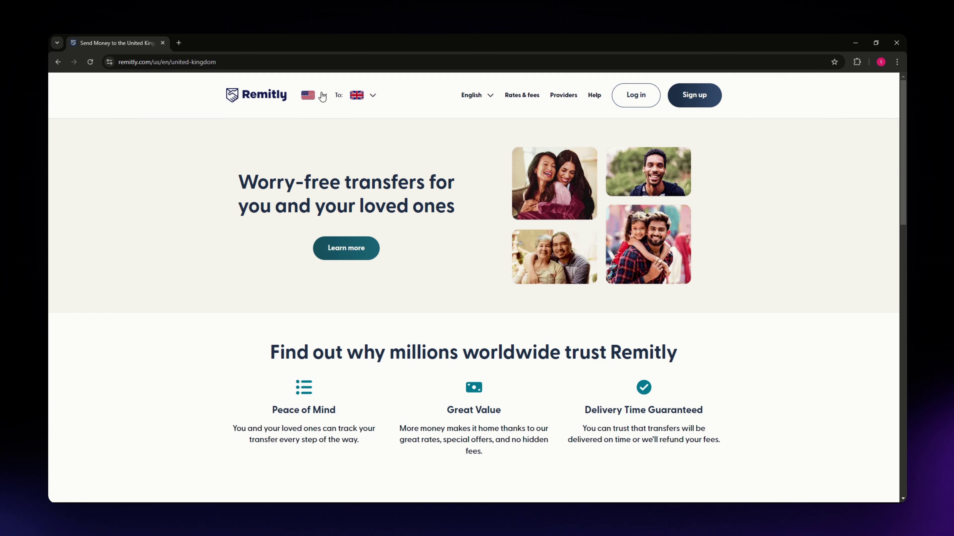
scroll(577, 315, down, 6)
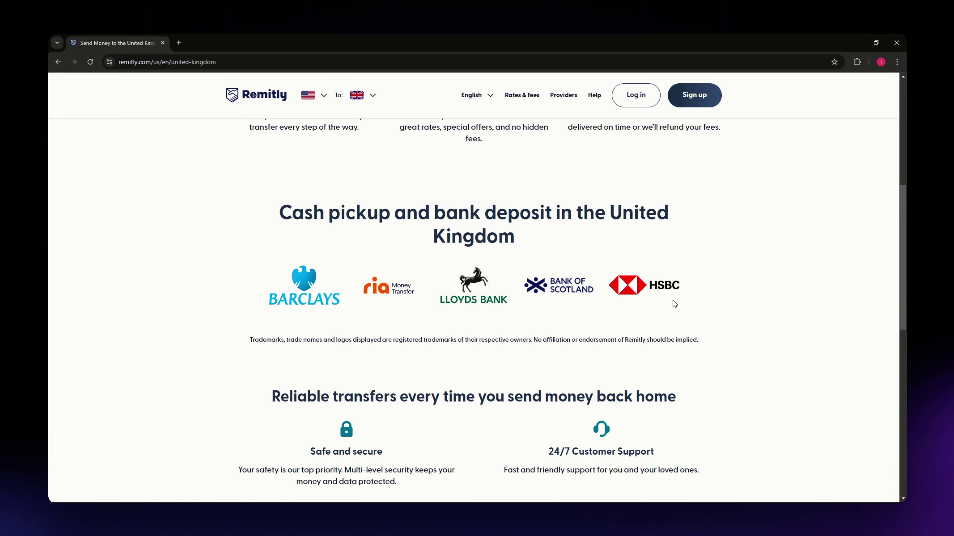
scroll(675, 304, up, 8)
click(707, 101)
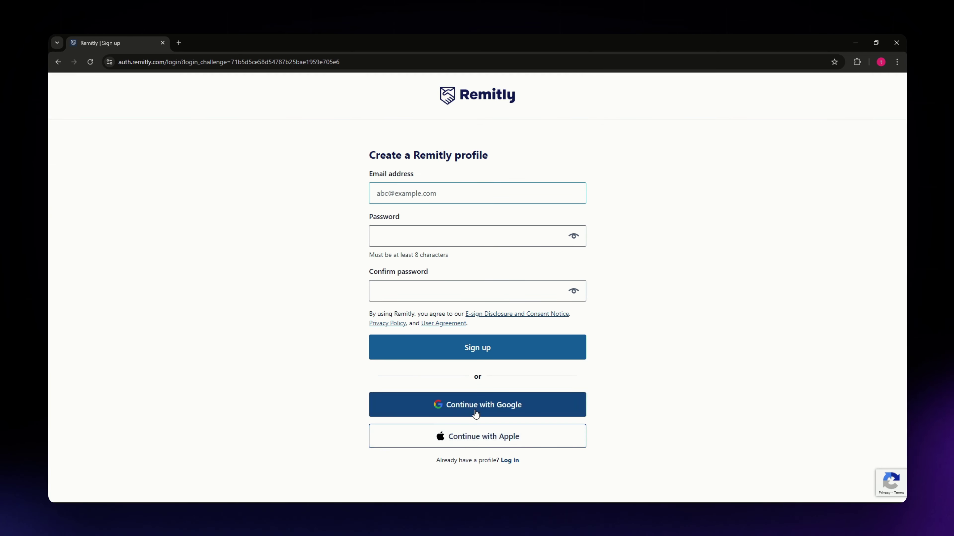
click(498, 408)
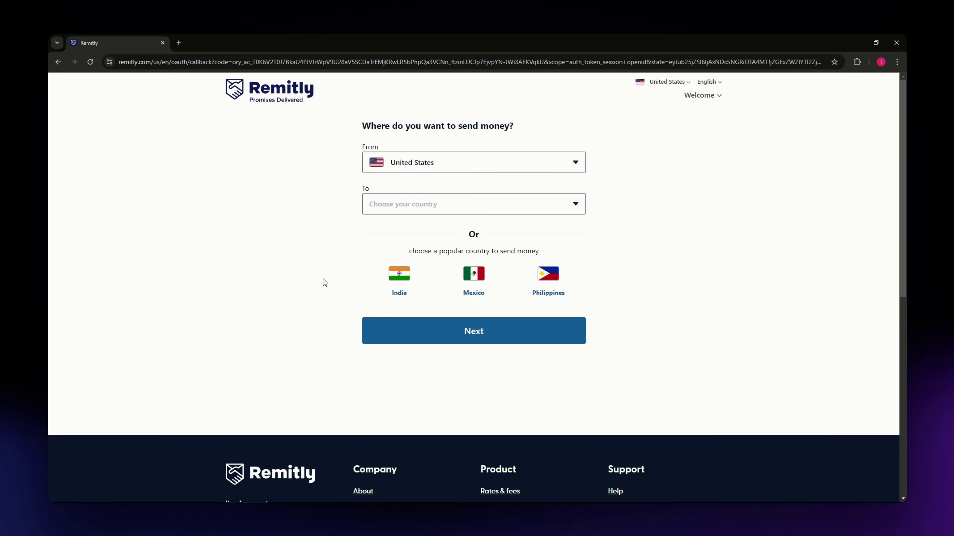
Step: Search the destination country list and select United Kingdom as the receiving country
click(400, 208)
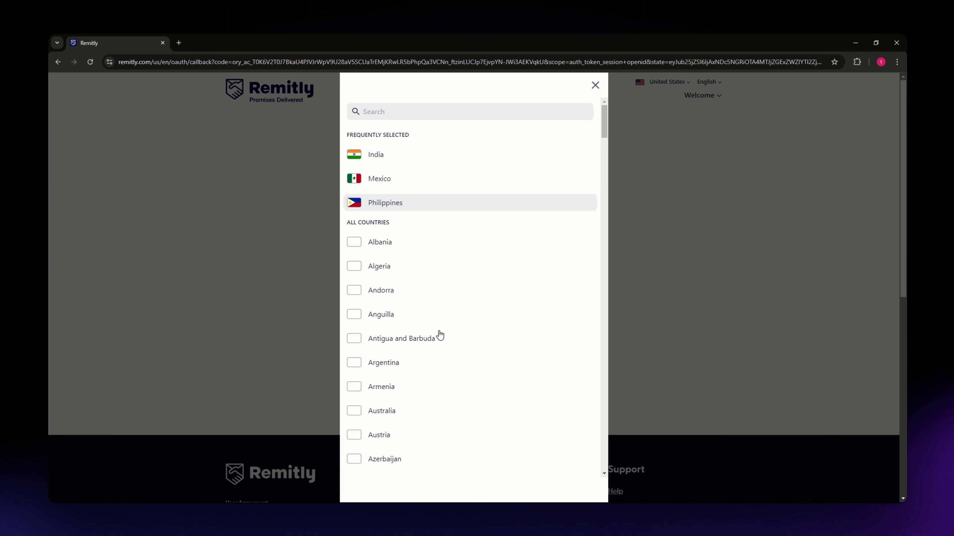
click(595, 85)
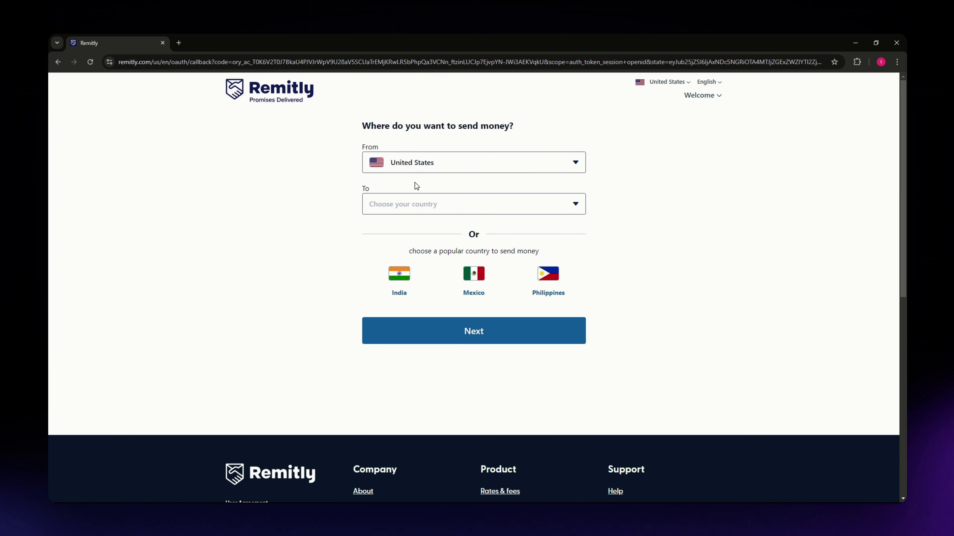
click(415, 208)
scroll(526, 293, down, 4)
scroll(500, 338, up, 4)
click(412, 110)
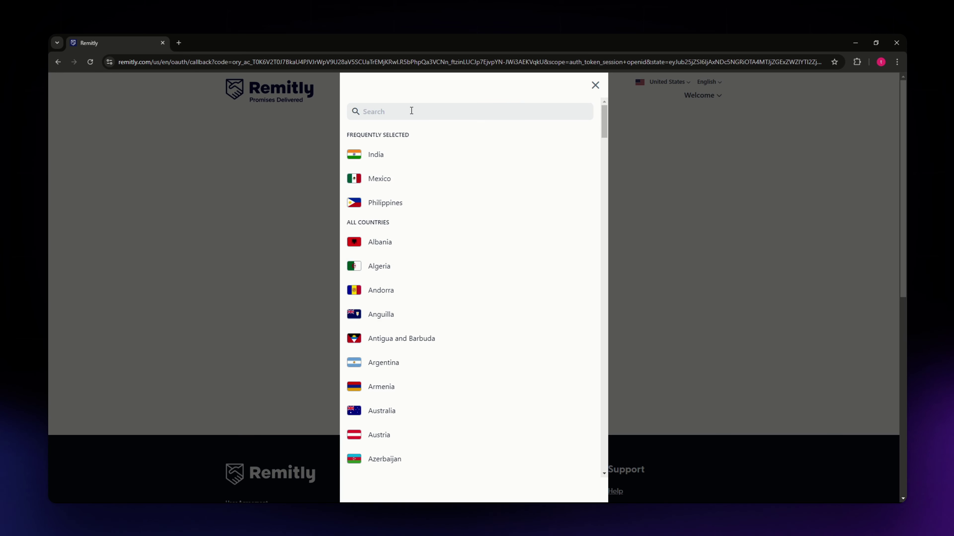
text(i)
key(BackSpace)
text(u)
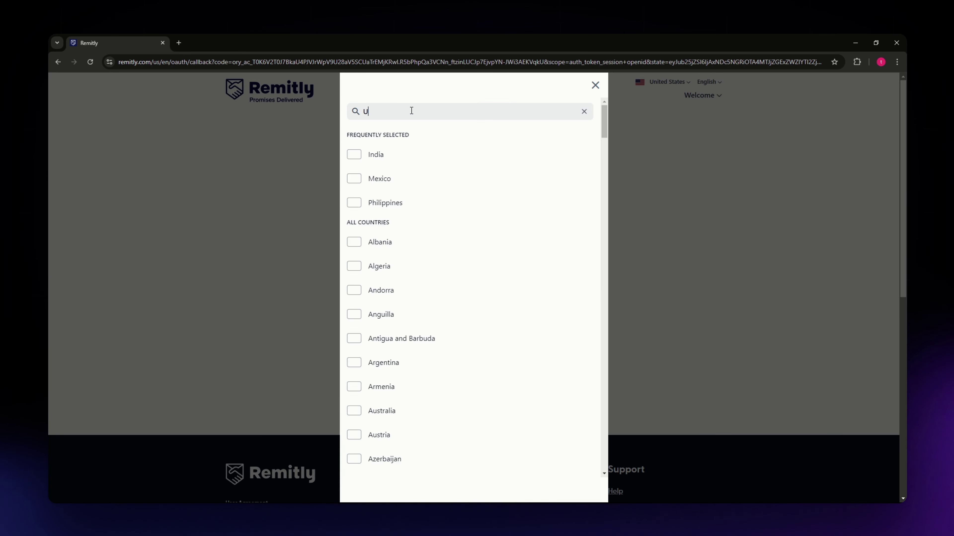
click(376, 154)
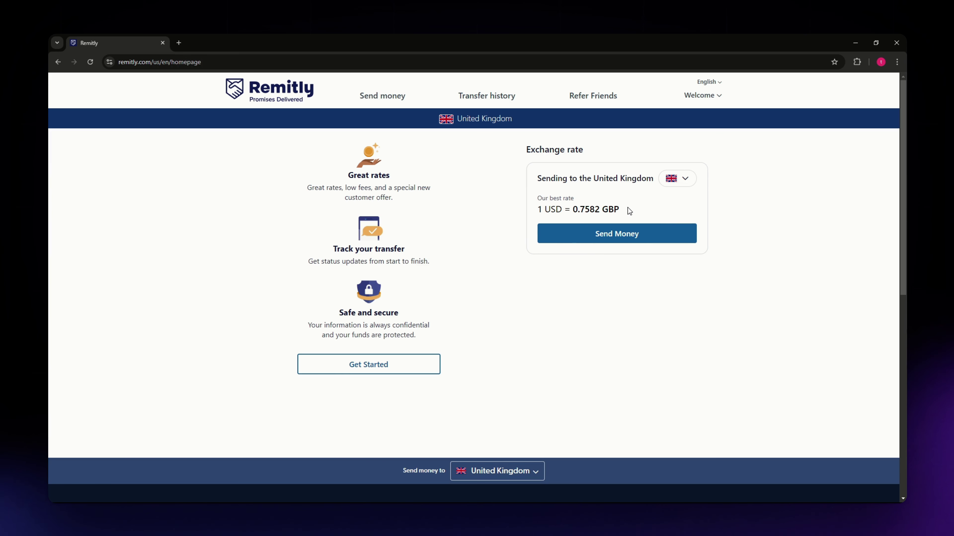
drag(624, 212, 531, 211)
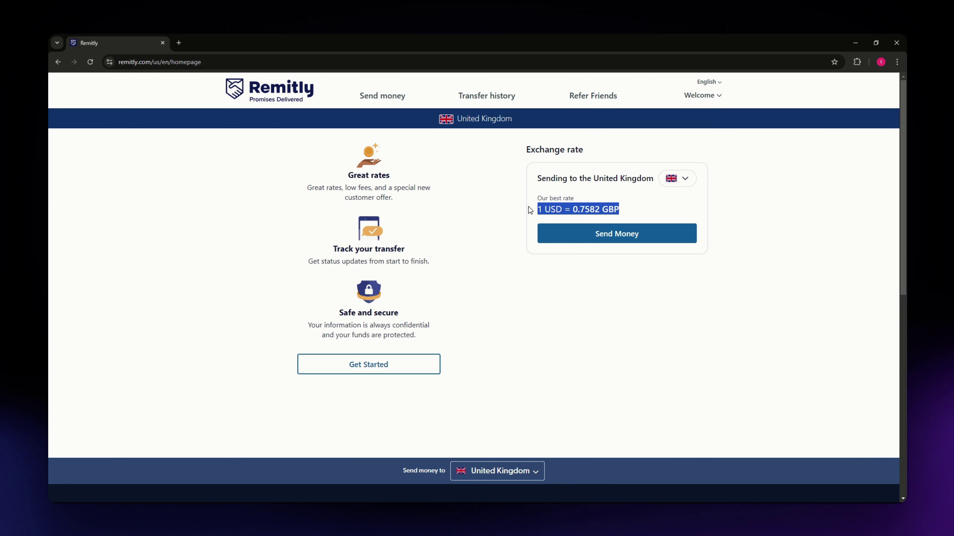
click(531, 209)
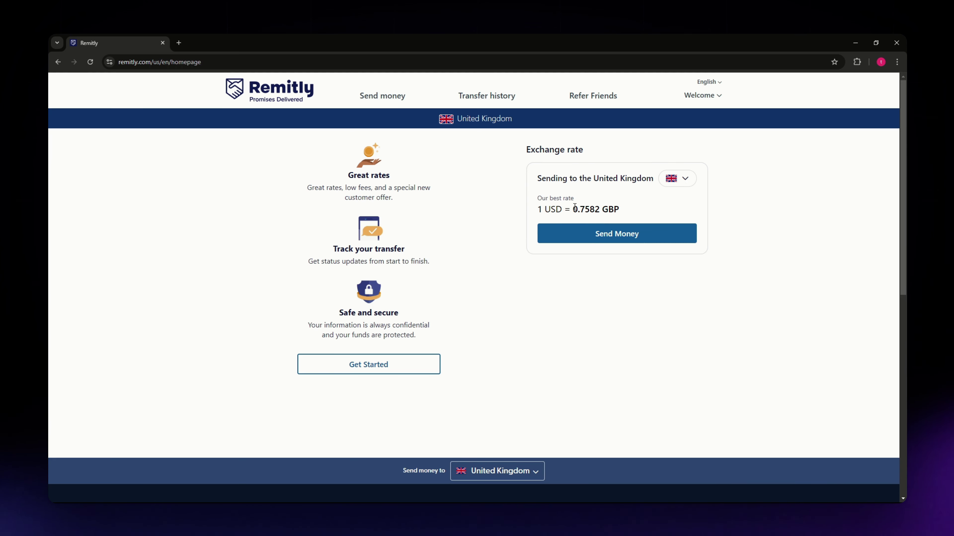
mouse_move(575, 209)
mouse_down()
mouse_move(590, 209)
mouse_move(573, 209)
mouse_up()
click(632, 209)
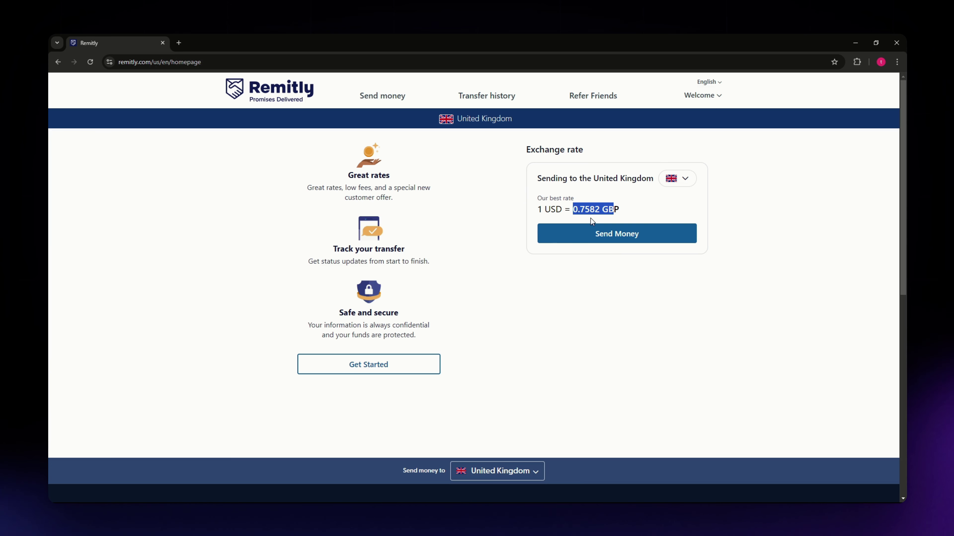
click(622, 213)
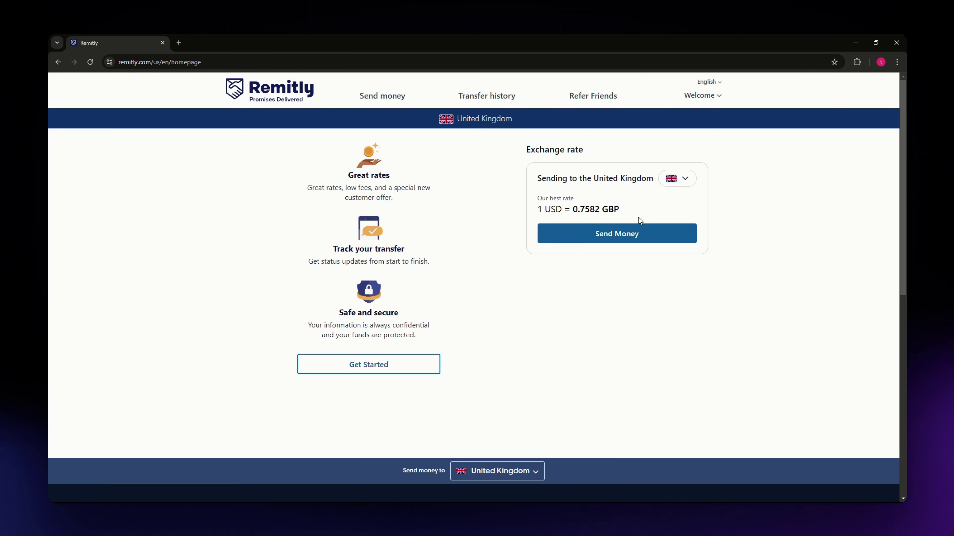
Step: Start a transfer of 100 USD to the UK and check it yields 75.44 GBP
click(575, 228)
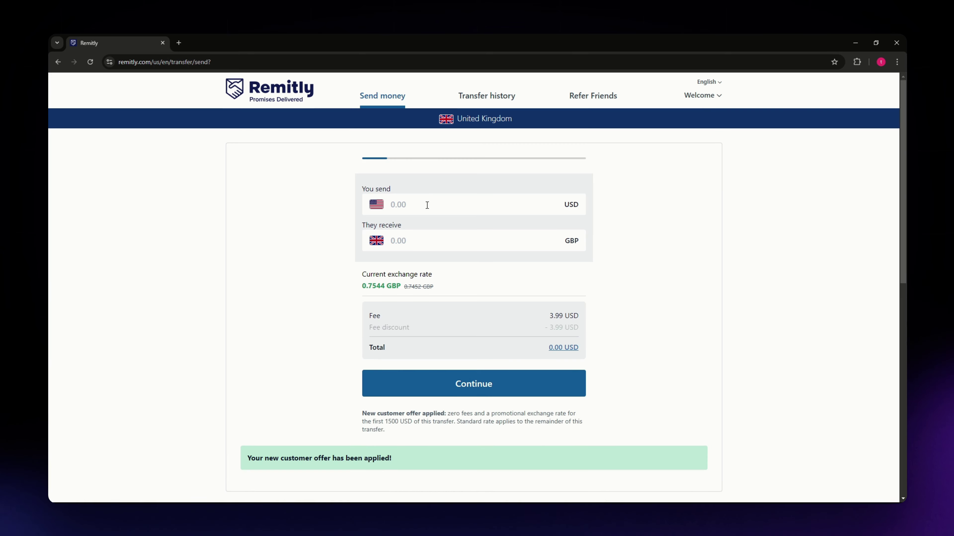
click(427, 205)
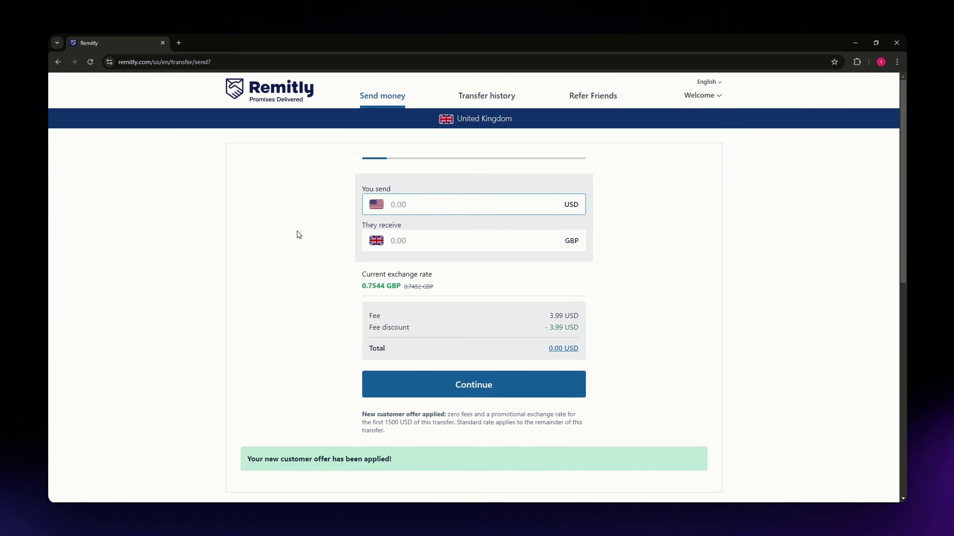
text(100)
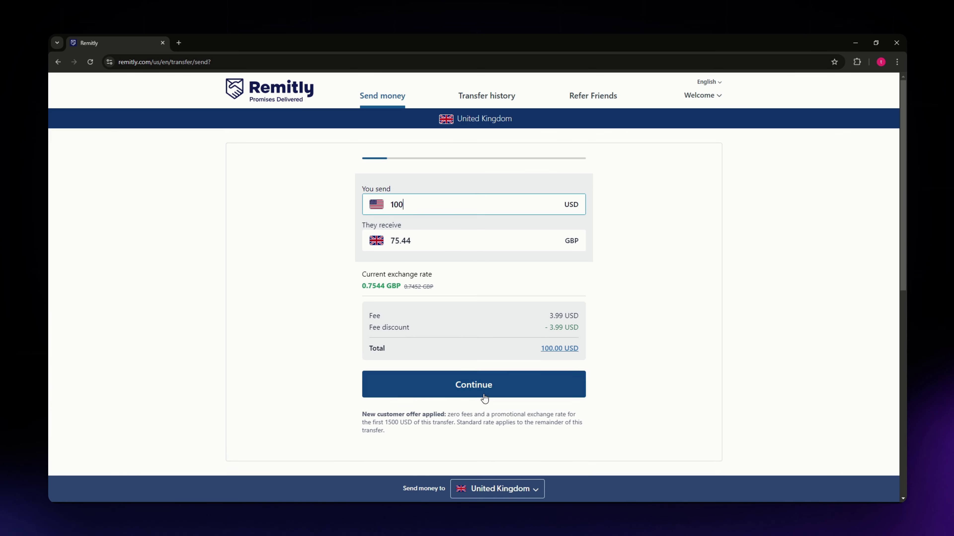
click(397, 240)
click(424, 240)
drag(417, 243, 393, 241)
click(420, 242)
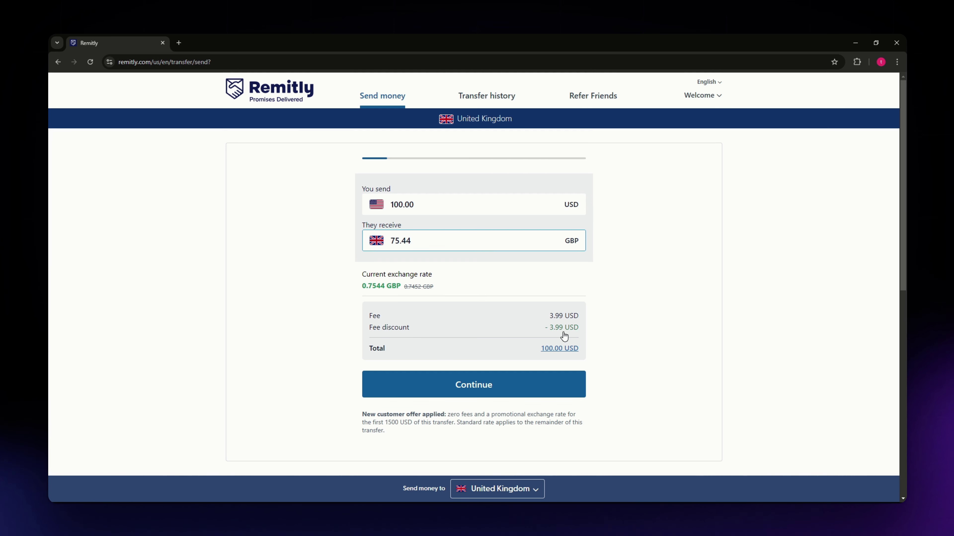
Step: Continue with the 100 USD amount and choose Cash Pickup as the delivery method
click(474, 392)
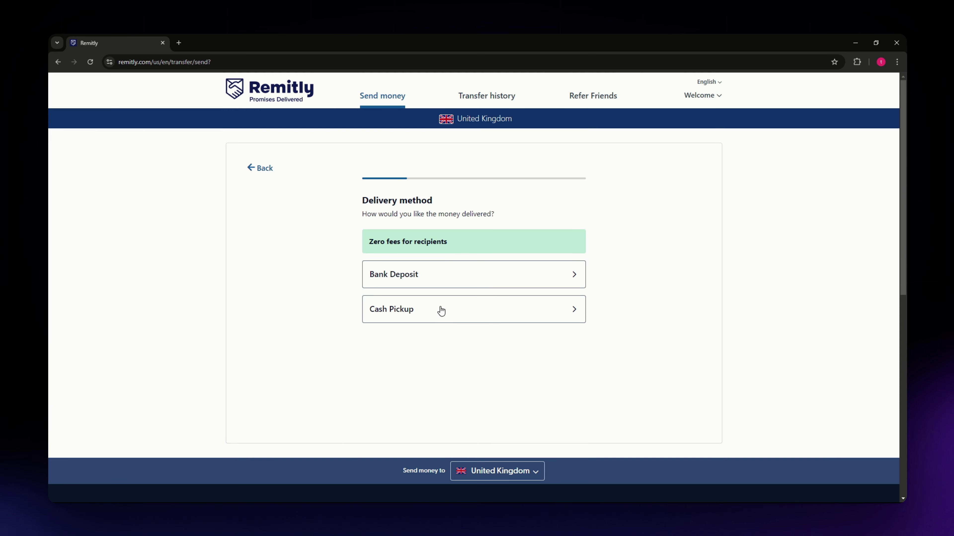
click(402, 309)
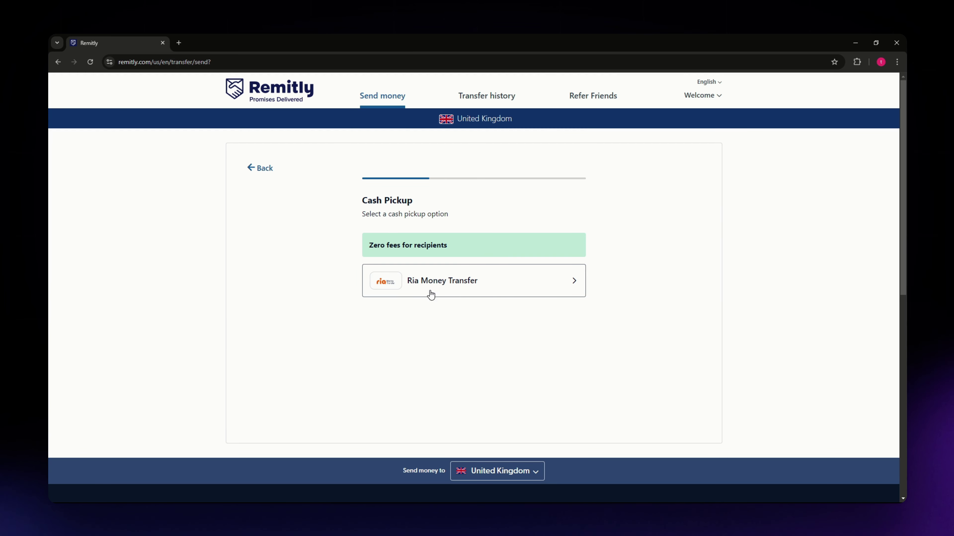
Step: Select Ria Money Transfer as the cash pickup provider
click(448, 285)
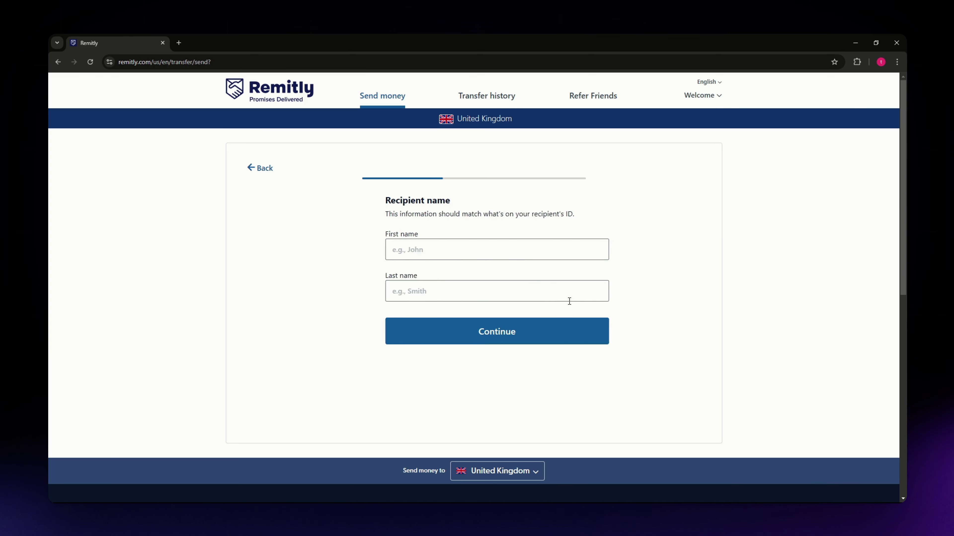